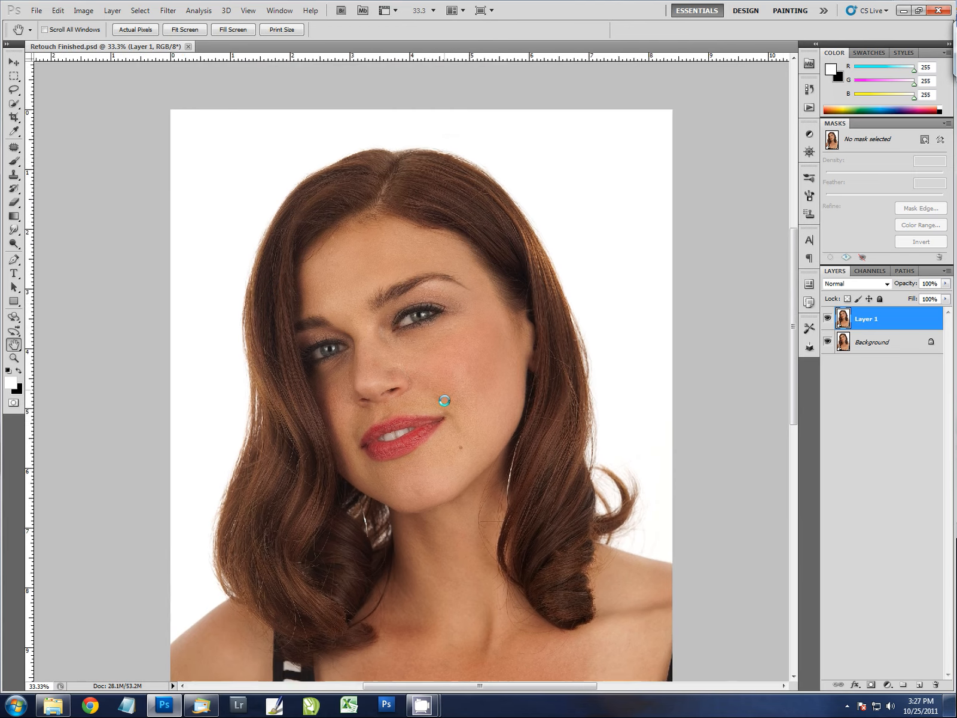
- Examine the portrait's face and eyes up close and at full view
key("z")
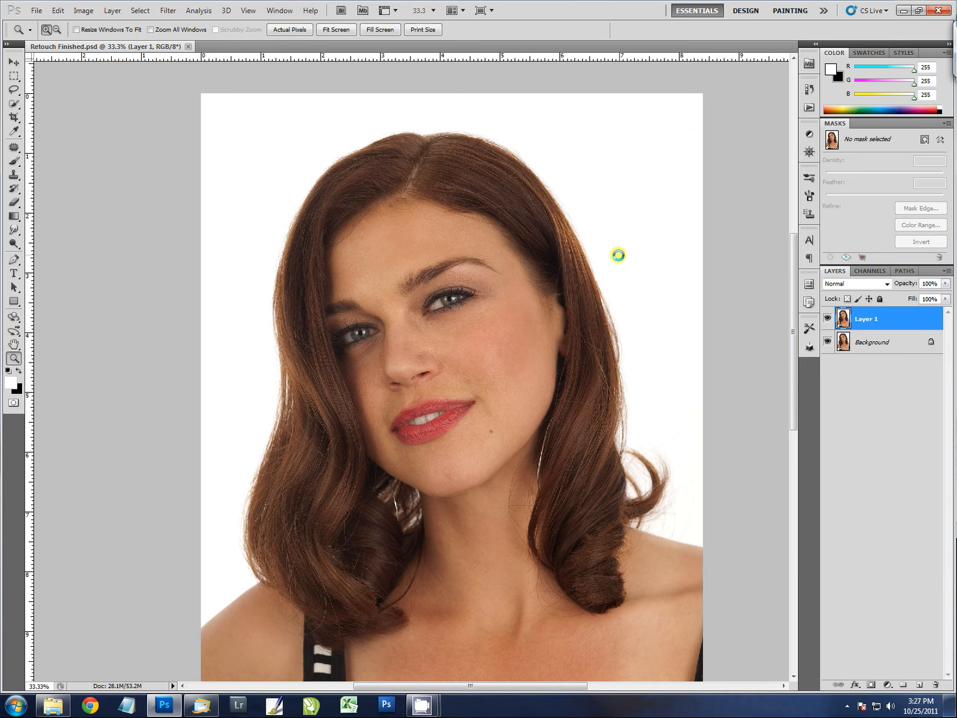
left_click(411, 331)
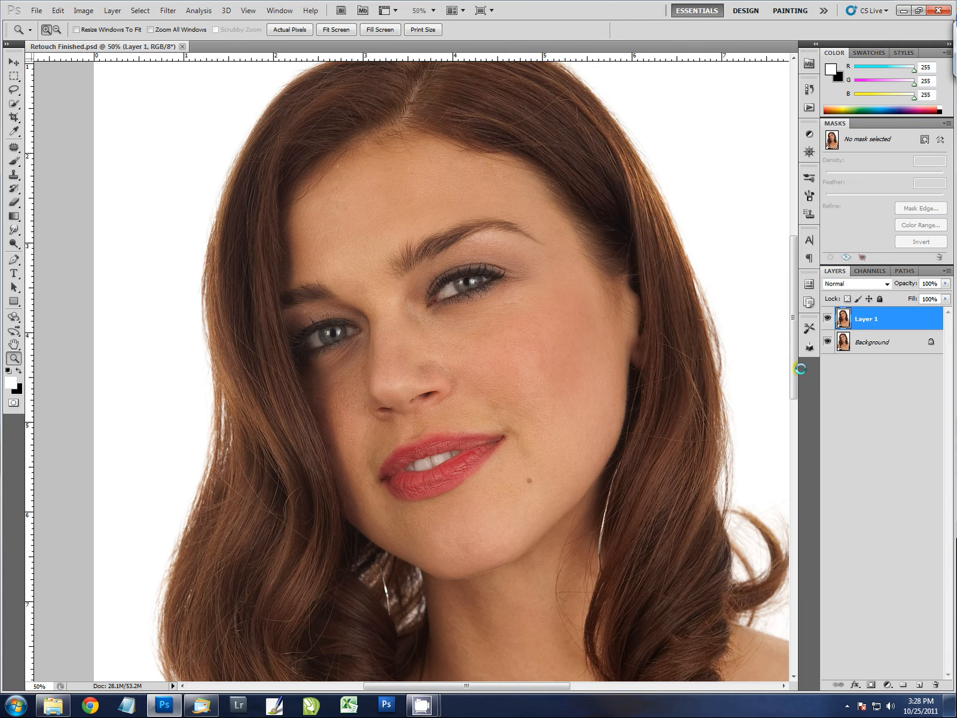
key("alt")
left_click(428, 413, "alt")
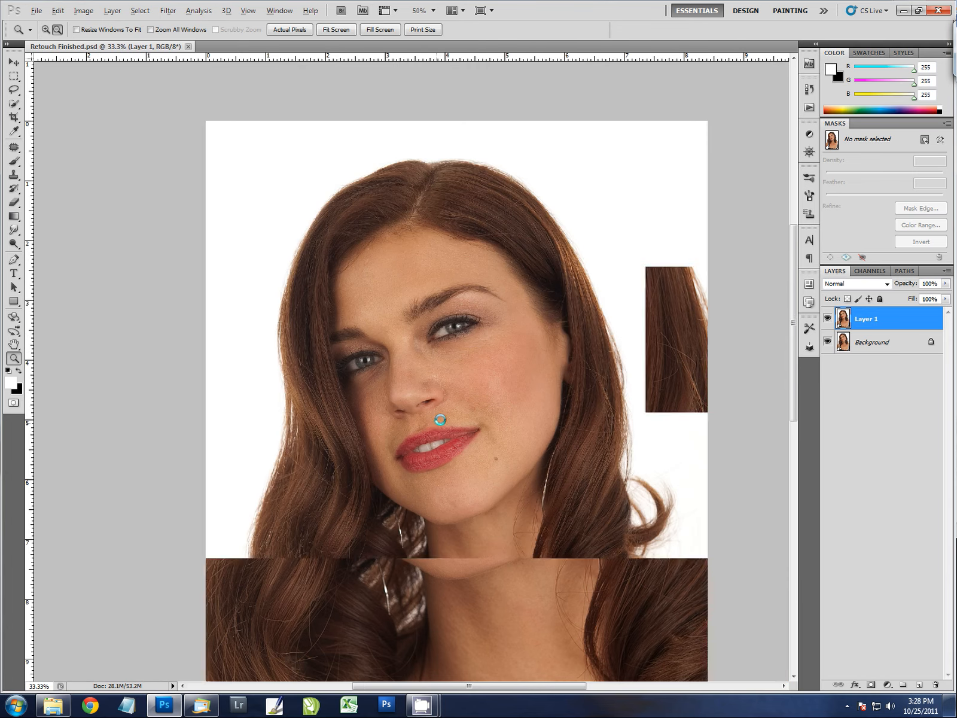
left_click(436, 472, "alt")
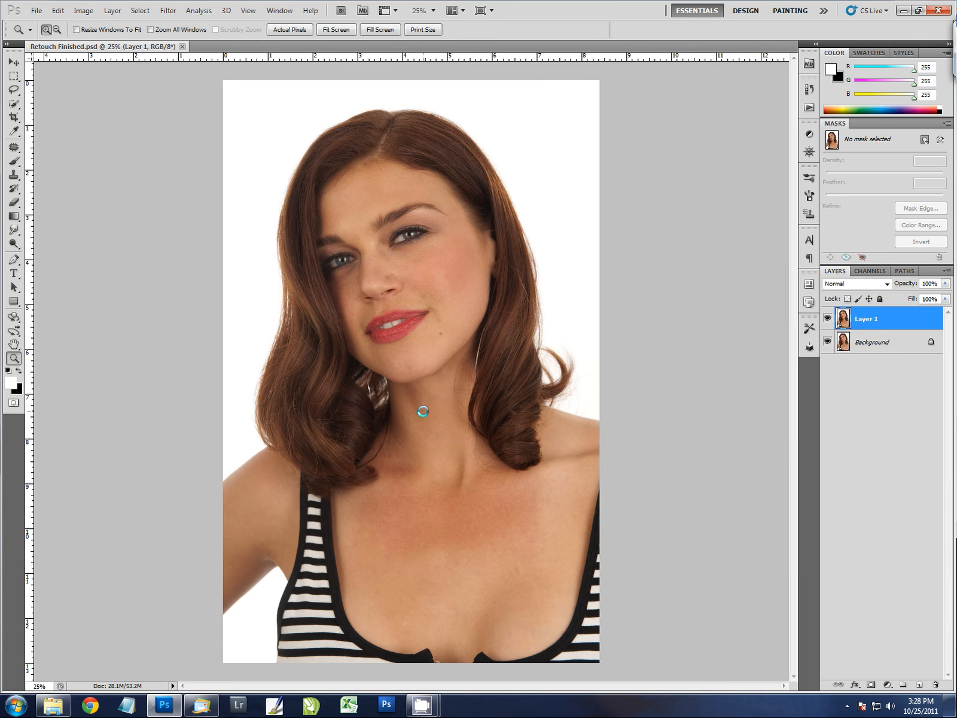
left_click(372, 271)
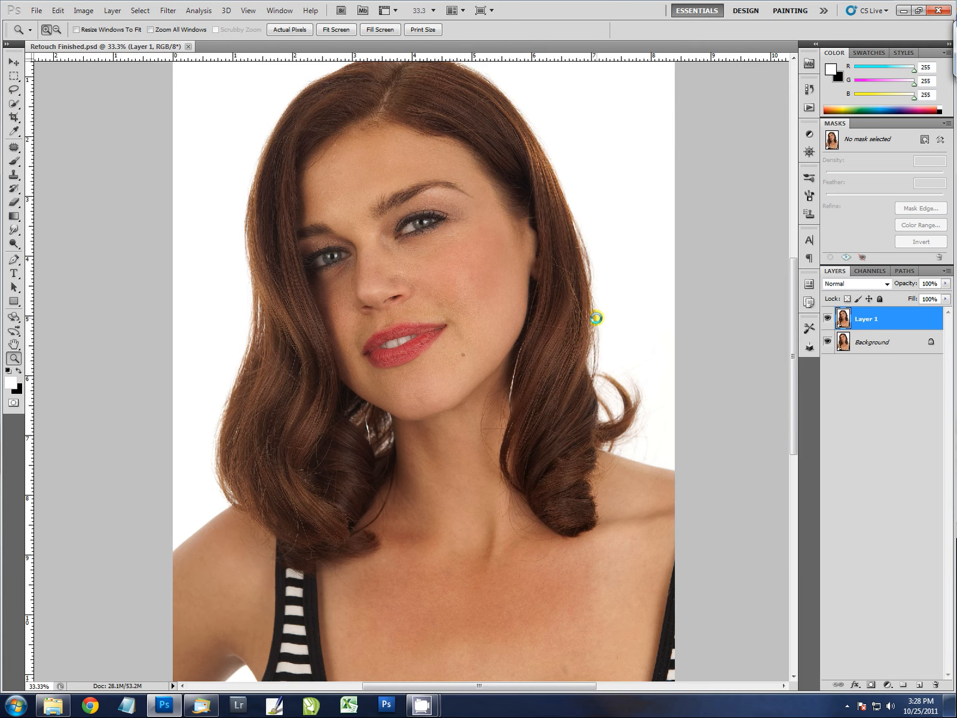
left_click(384, 264)
key("h")
left_click_drag(384, 251, 464, 371)
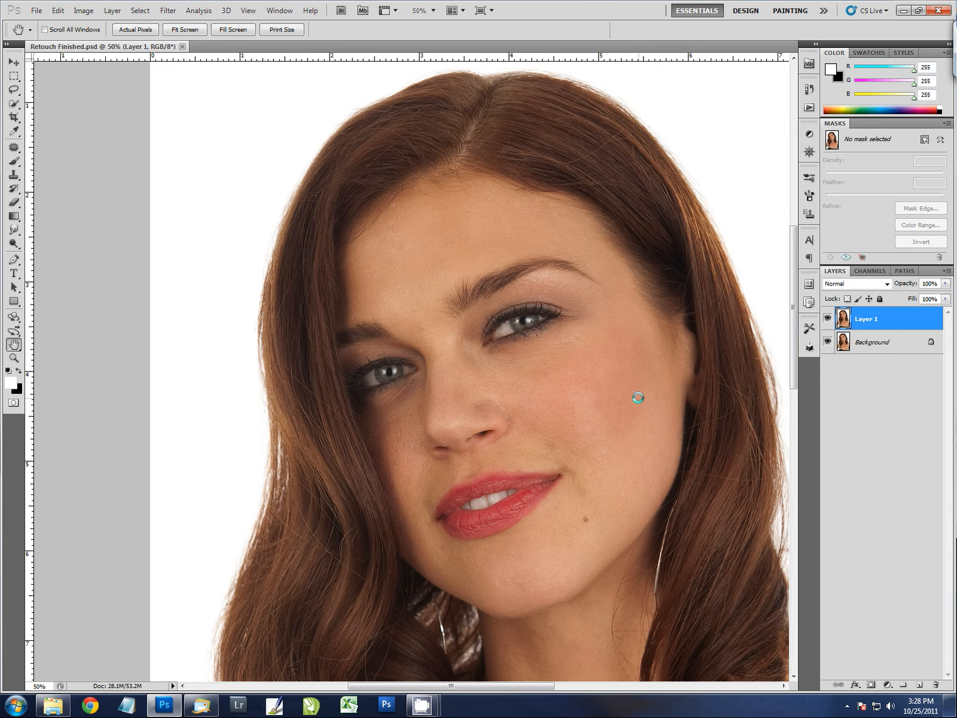
- Duplicate Layer 1 and set the copy's blending mode to Screen
key("ctrl+j")
left_click(886, 283)
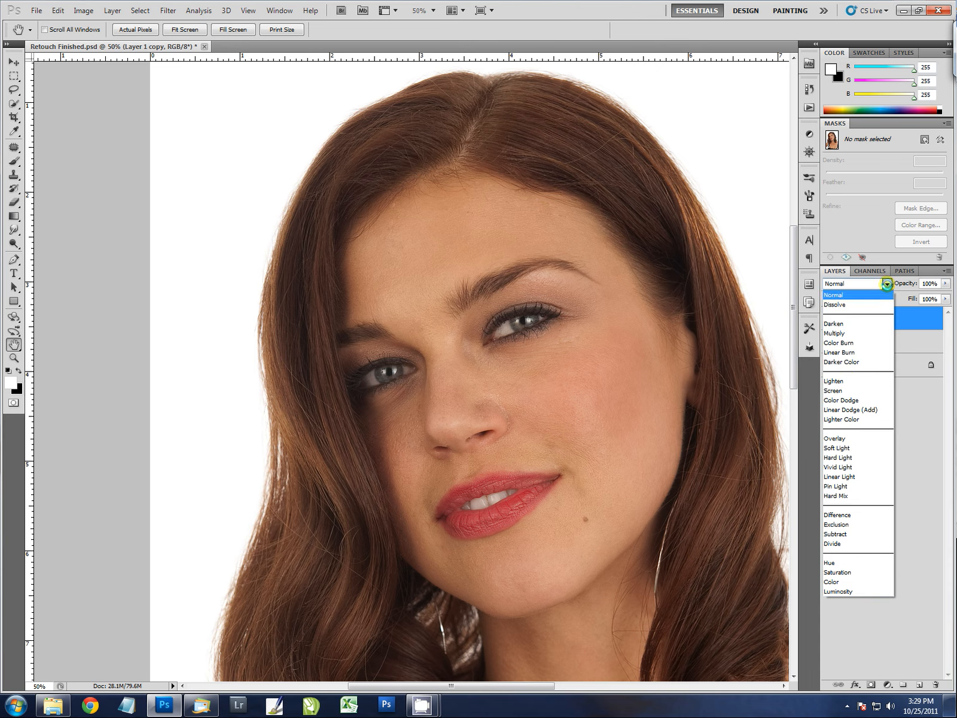
left_click(844, 390)
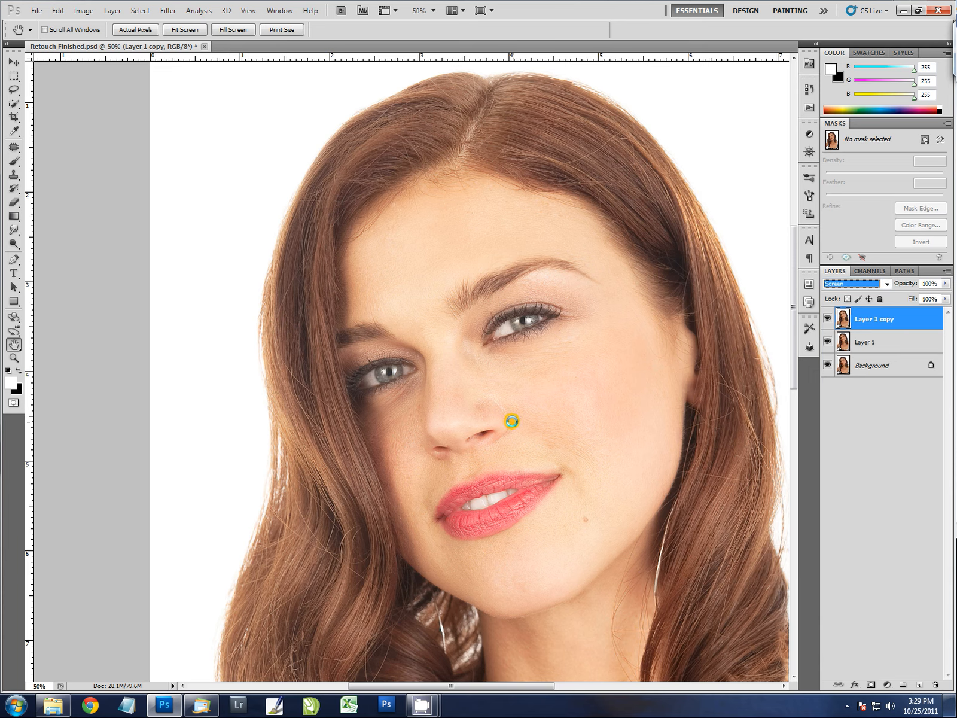
- Add a black layer mask to Layer 1 copy that hides its whole brightening effect
scroll(512, 421, "down", 1)
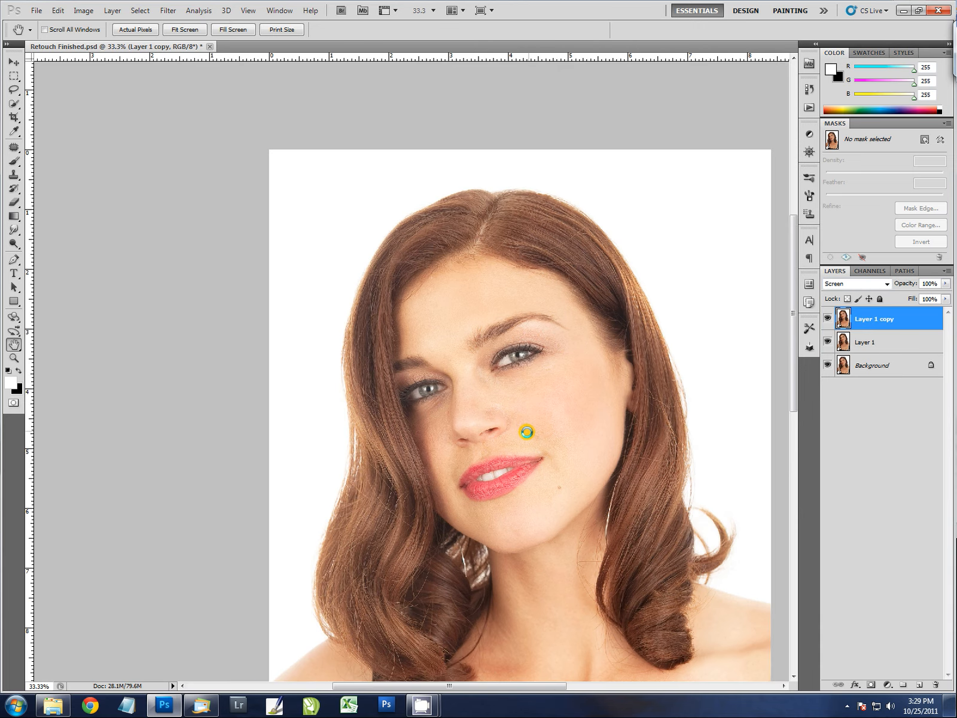
left_click_drag(527, 431, 466, 423)
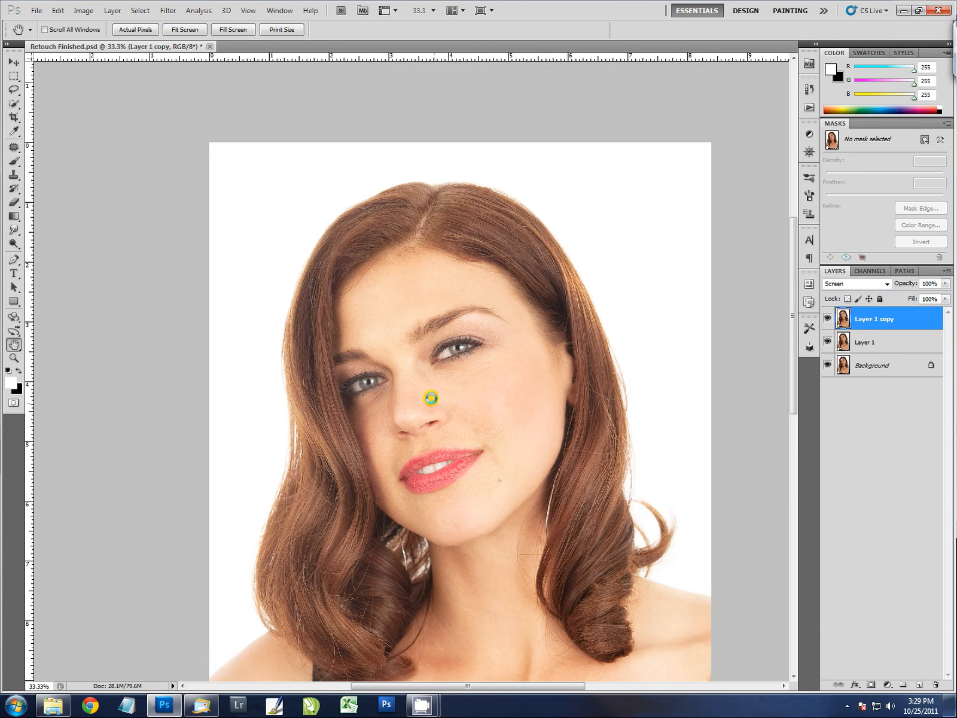
key("z")
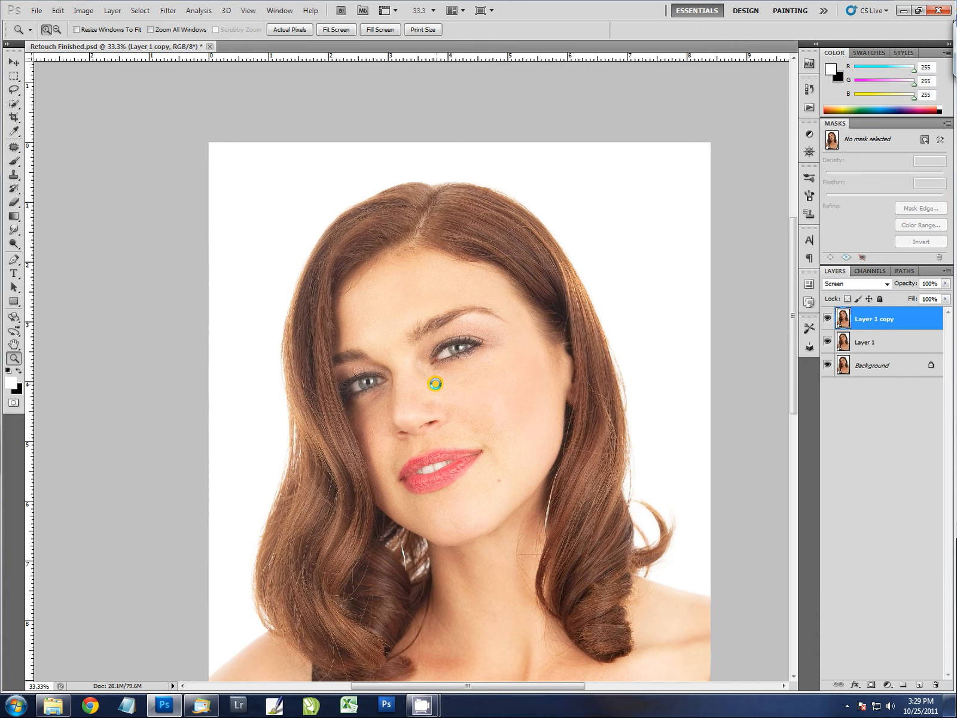
left_click(430, 376)
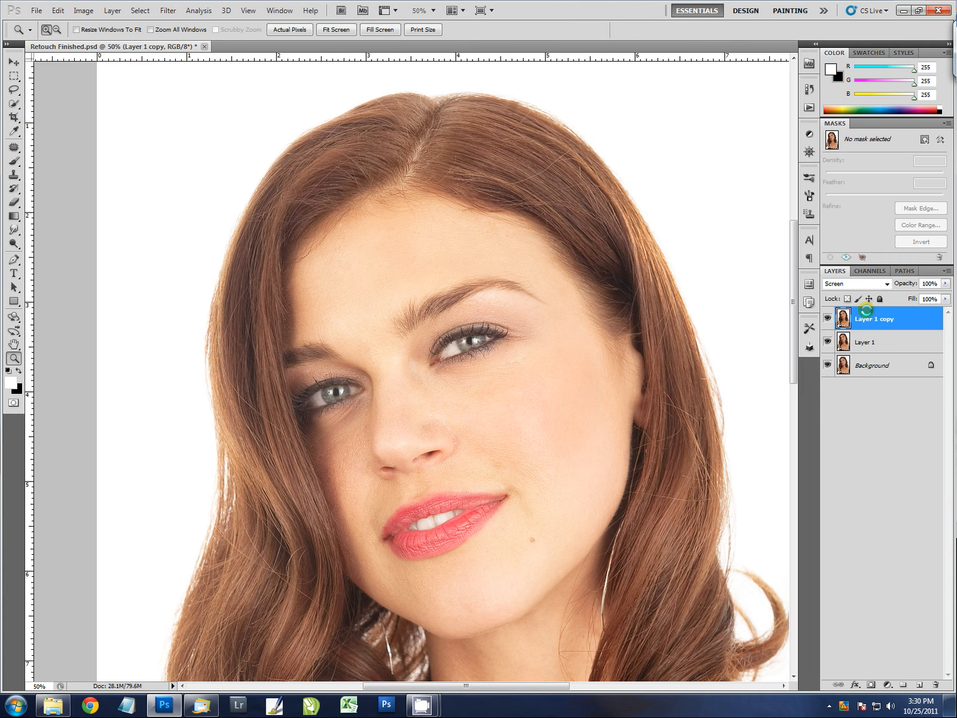
key("alt")
left_click(873, 681, "alt")
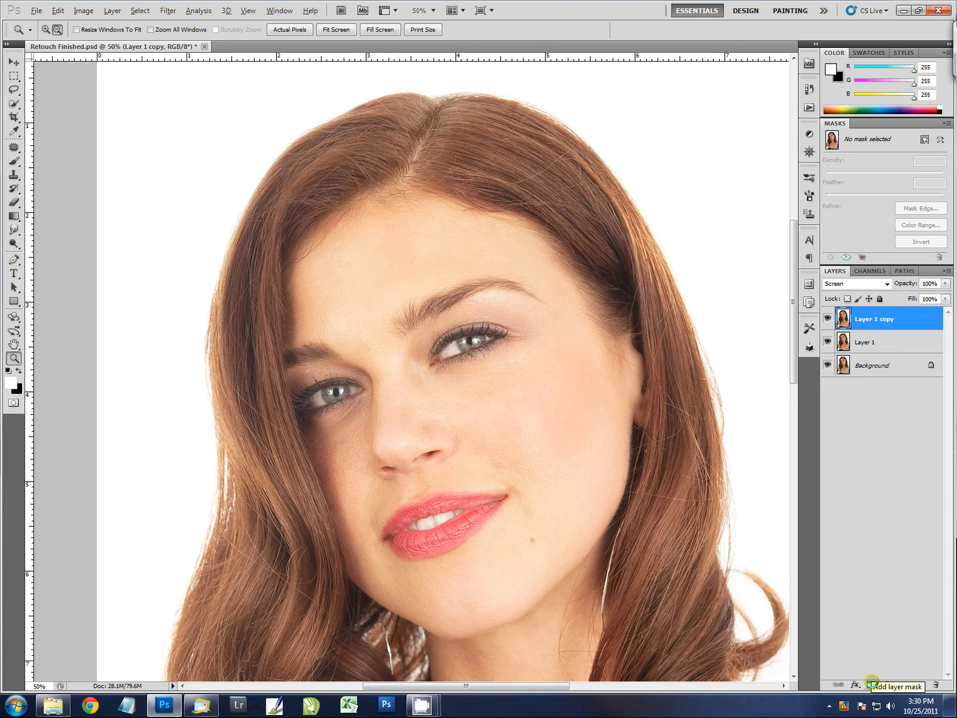
left_click(872, 682, "alt")
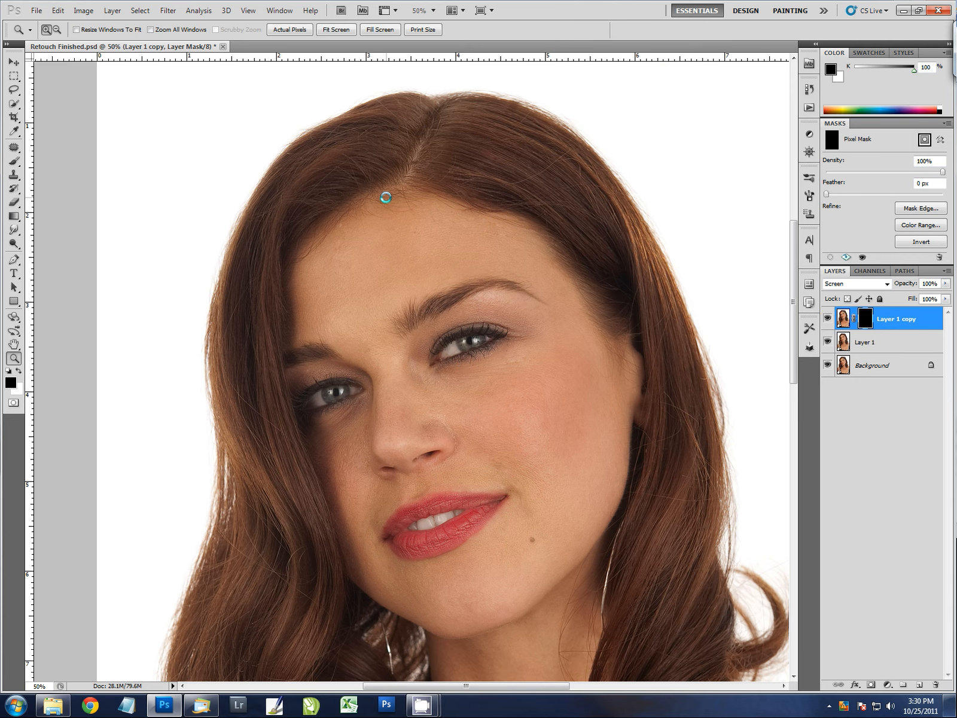
- Set up a soft round 250 px brush with white foreground, then try a dab between the eyebrows and undo it
key("x")
key("x")
key("x")
key("x")
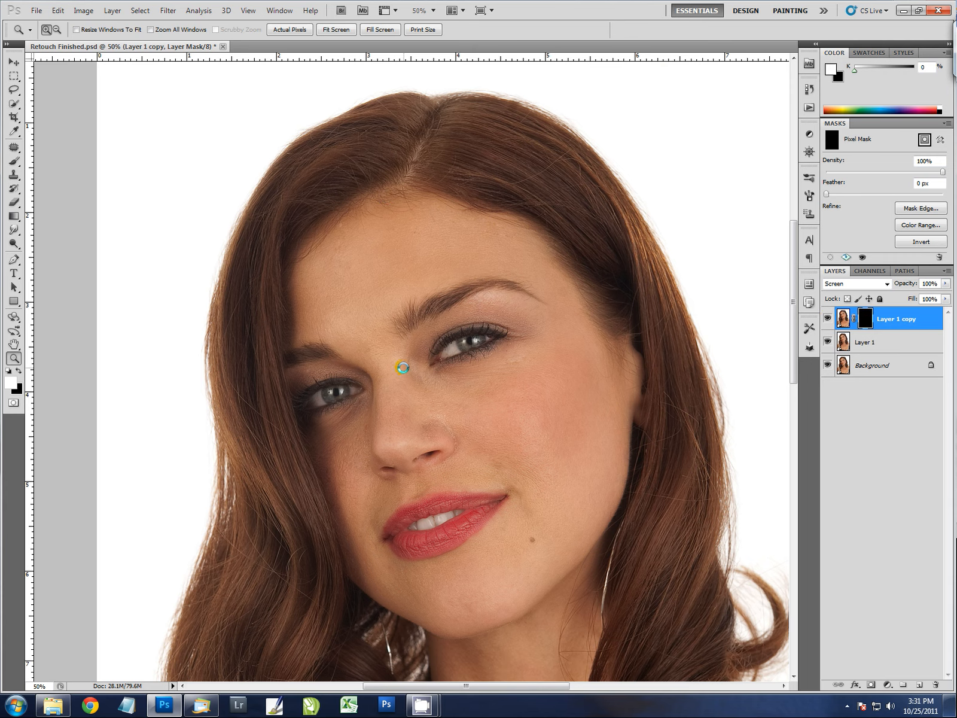
key("b")
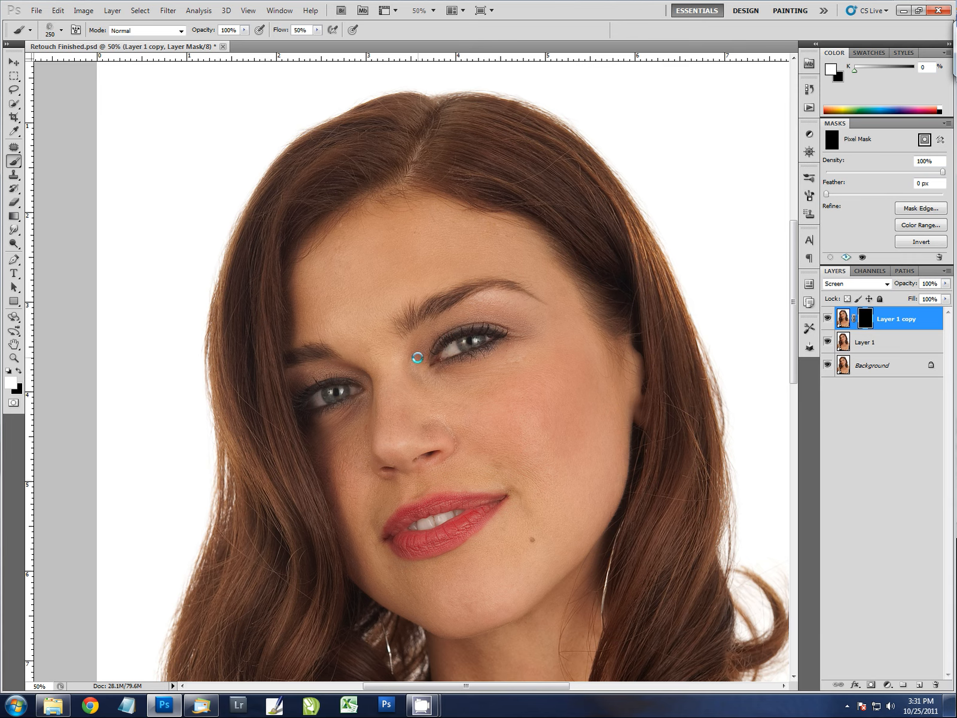
left_click(61, 30)
left_click(26, 111)
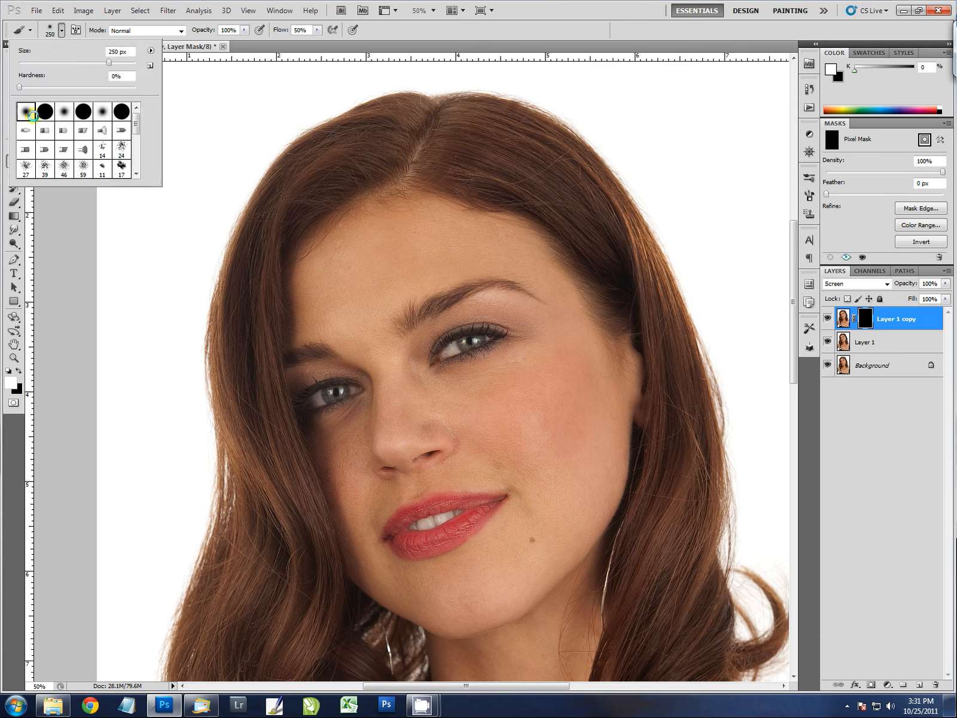
left_click(402, 304)
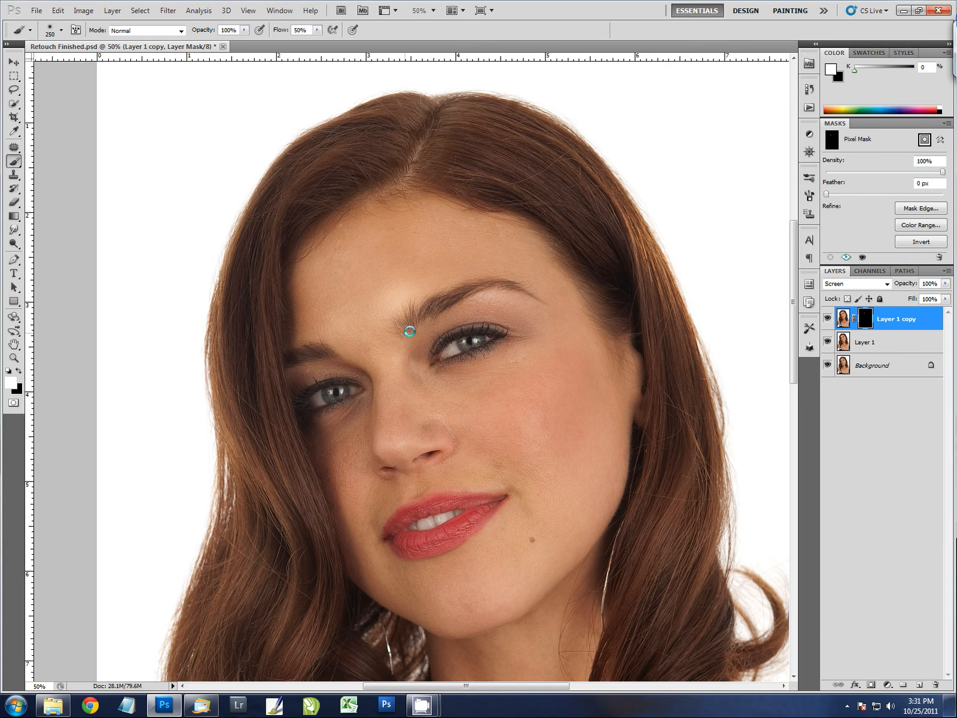
key("ctrl+z")
- Paint white over both eyes on the layer mask with an 80 px brush at 100% flow
key("bracketleft")
key("bracketleft")
key("bracketleft")
key("bracketleft")
key("bracketleft")
key("bracketleft")
key("bracketleft")
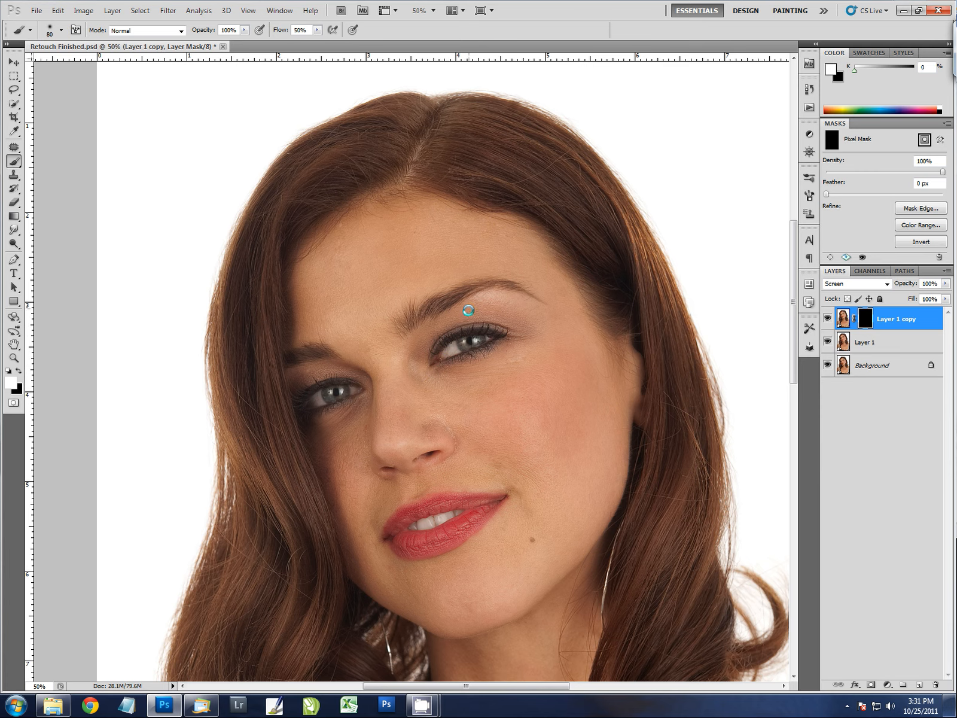
left_click_drag(317, 29, 399, 34)
left_click_drag(446, 346, 493, 335)
left_click_drag(433, 359, 445, 354)
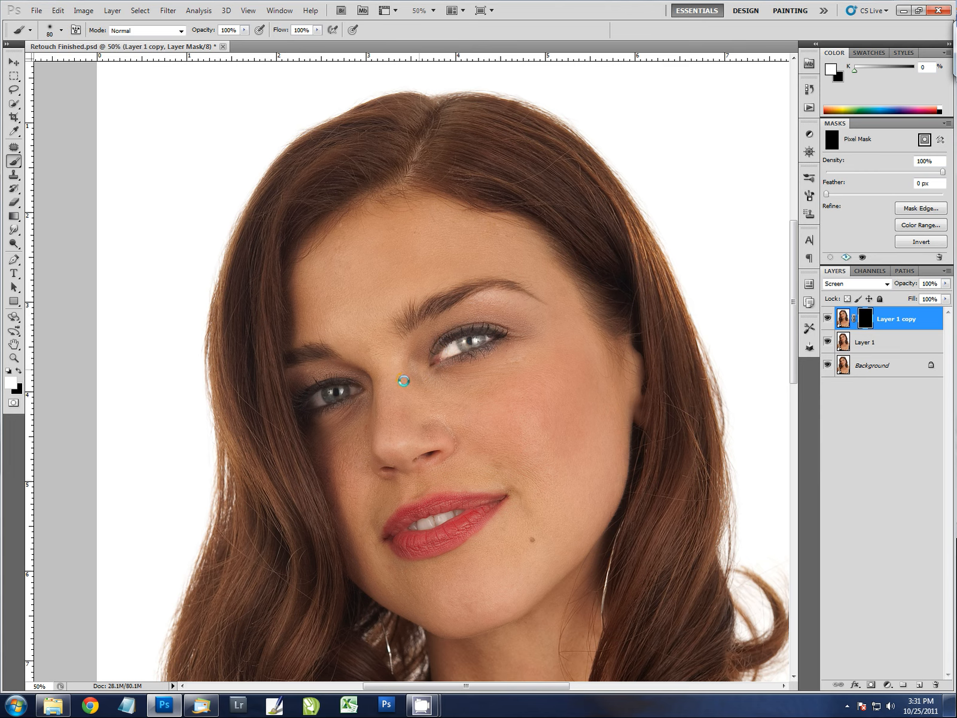
left_click_drag(354, 387, 321, 398)
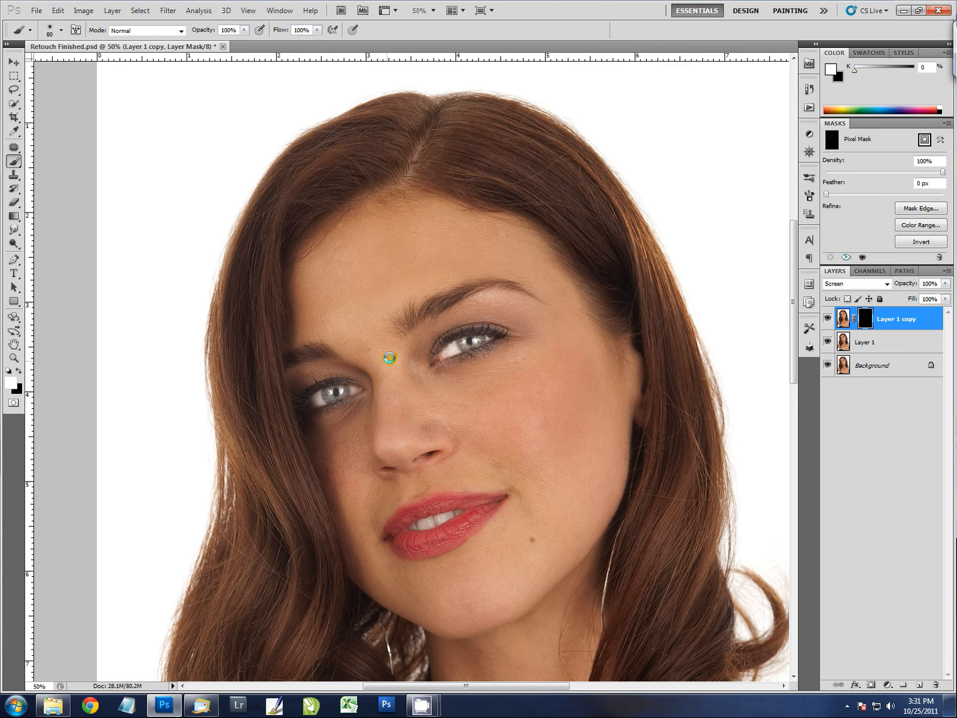
- Lower the opacity of the Layer 1 copy to 34%
key("z")
left_click(464, 452, "alt")
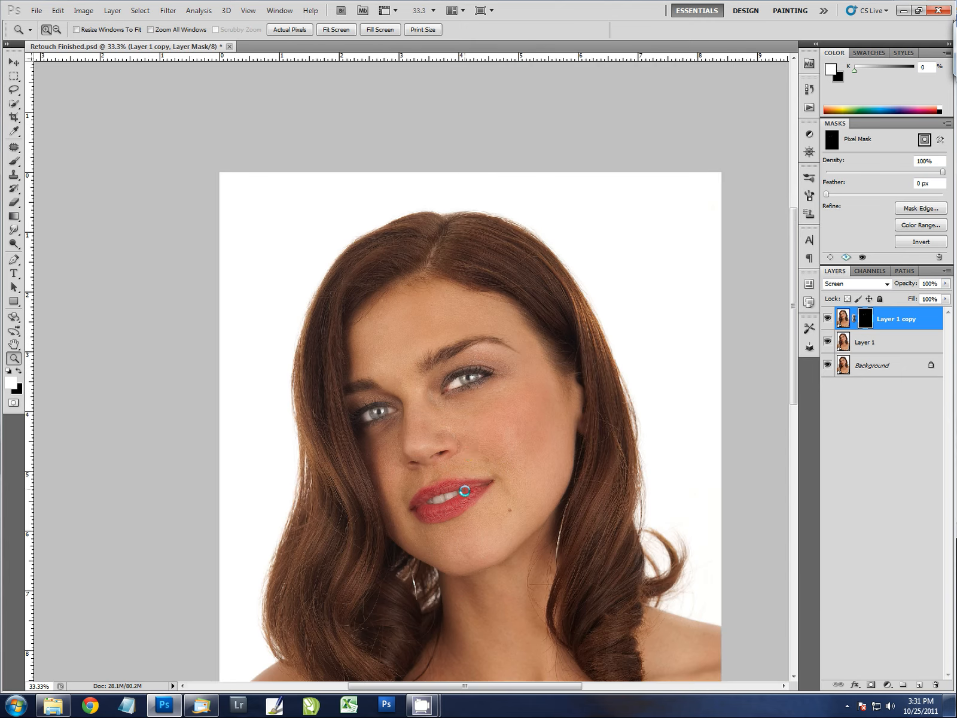
left_click(424, 416)
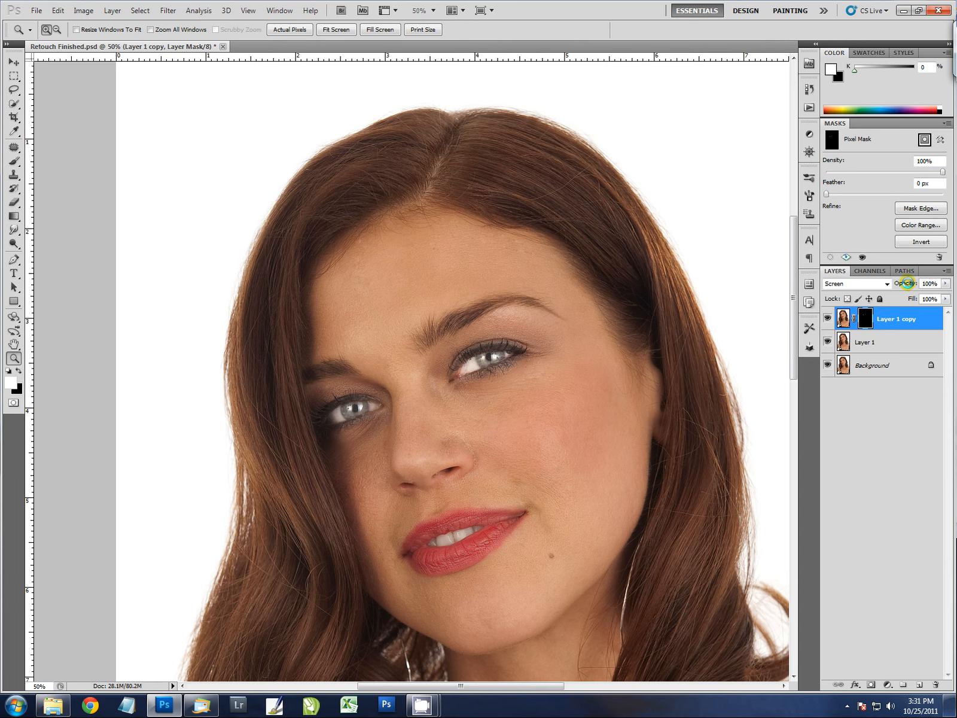
left_click_drag(907, 282, 835, 288)
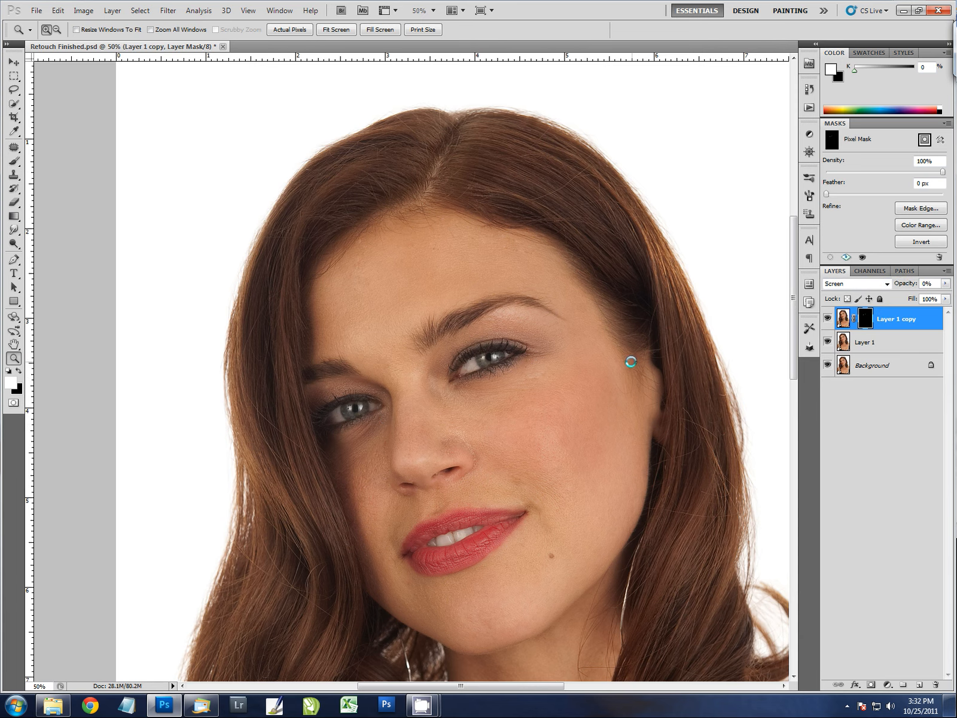
mouse_move(903, 283)
left_mouse_down()
mouse_move(913, 283)
mouse_move(896, 284)
left_mouse_up()
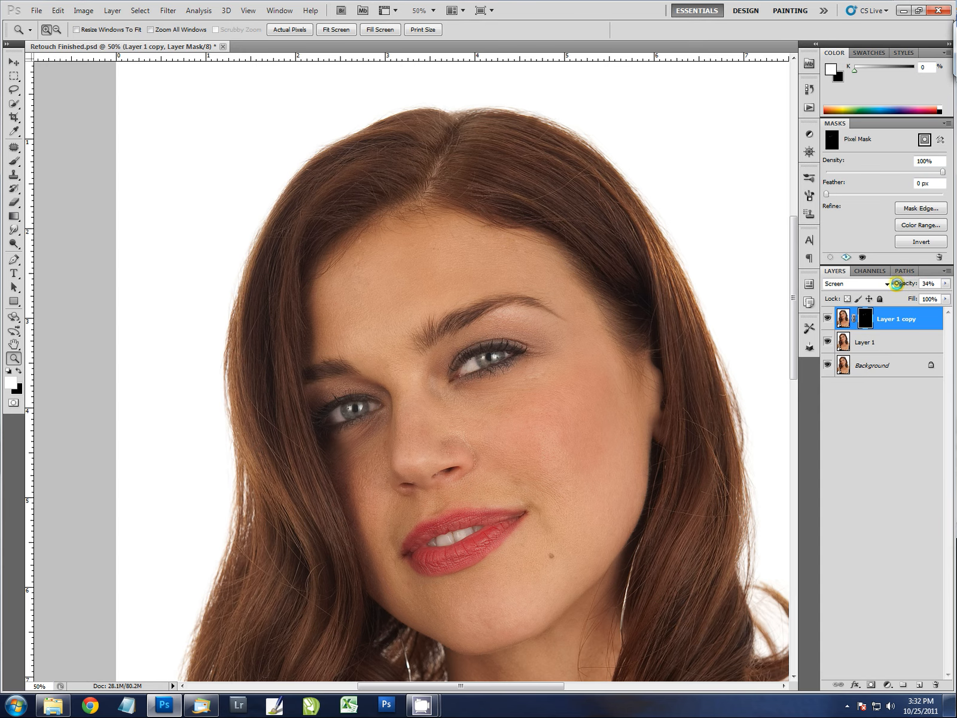
- Compare the eyes with and without the brightening layer by toggling its visibility
left_click(481, 447, "alt")
key("h")
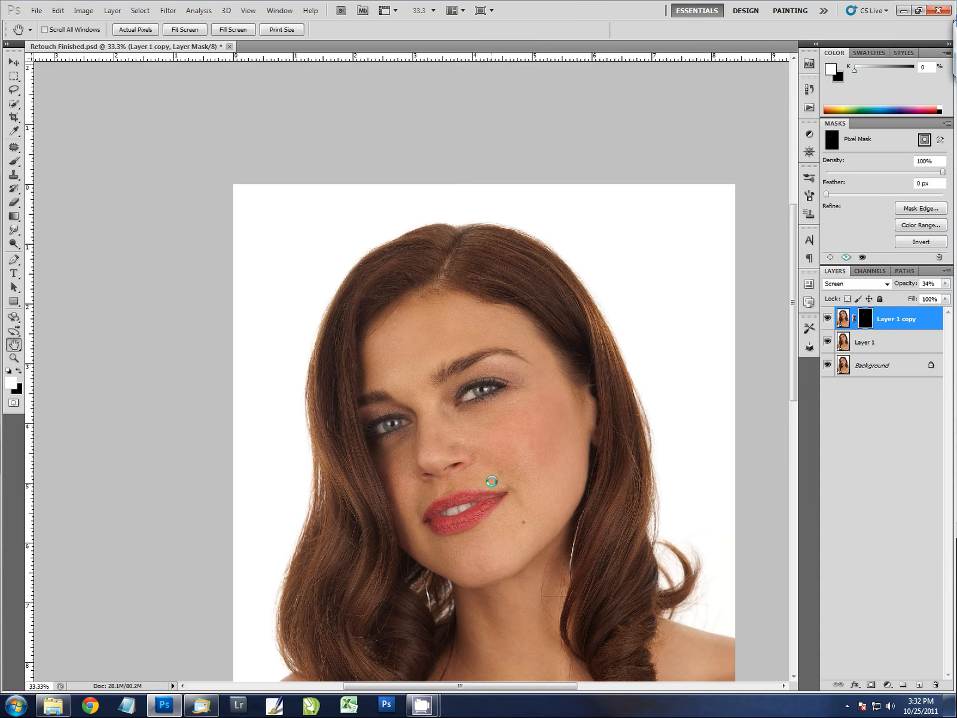
left_click_drag(491, 480, 472, 399)
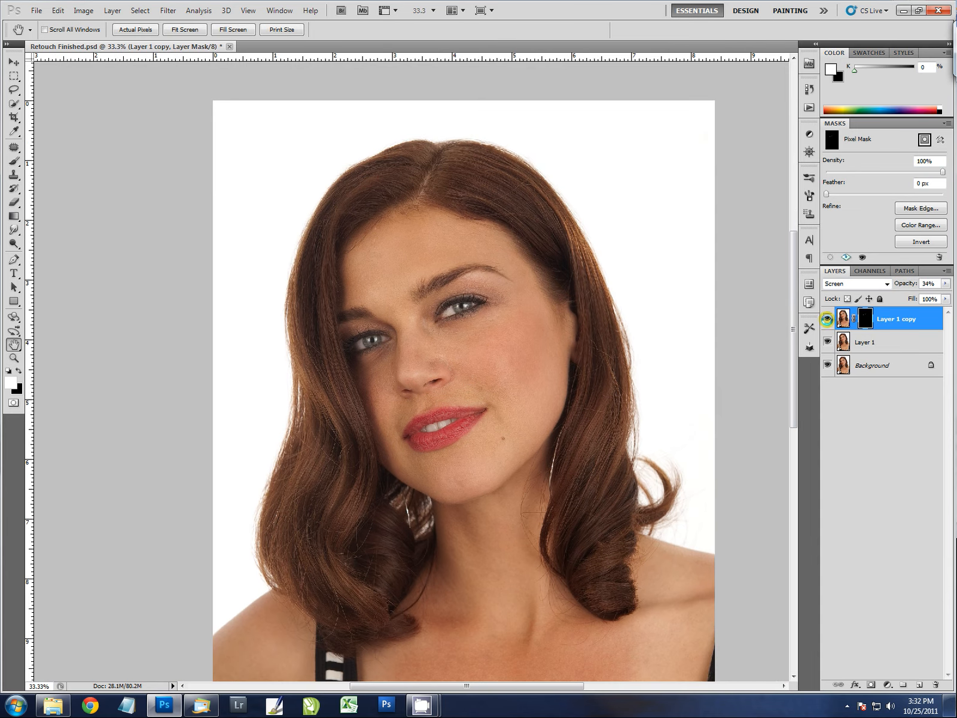
left_click(827, 318)
left_click(829, 318)
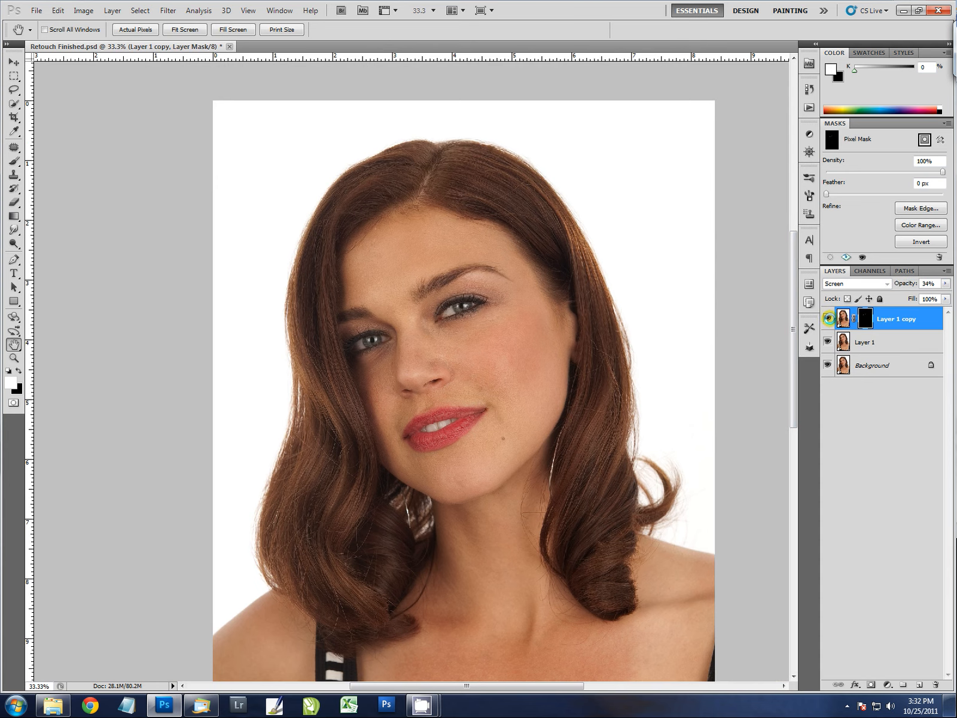
left_click(829, 318)
left_click(829, 319)
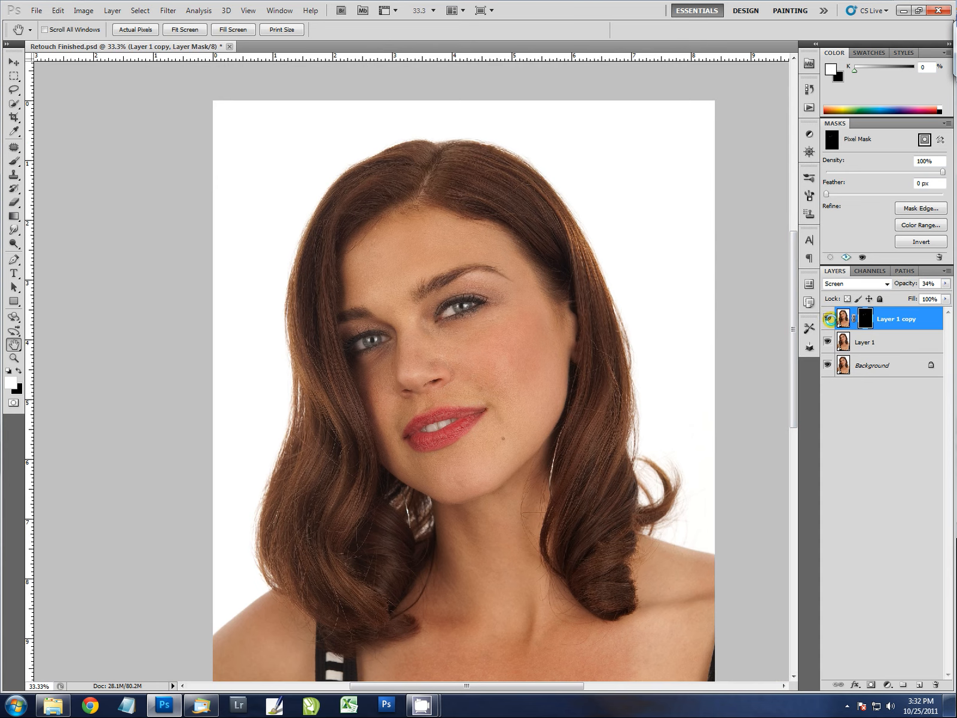
left_click(828, 318)
left_click(829, 318)
- Reduce the opacity of the Layer 1 copy to 26%, comparing the portrait with the layer hidden and shown
left_click_drag(907, 284, 905, 283)
left_click(827, 318)
left_click(827, 317)
left_click(827, 318)
left_click(828, 317)
key("z")
left_click(482, 455, "alt")
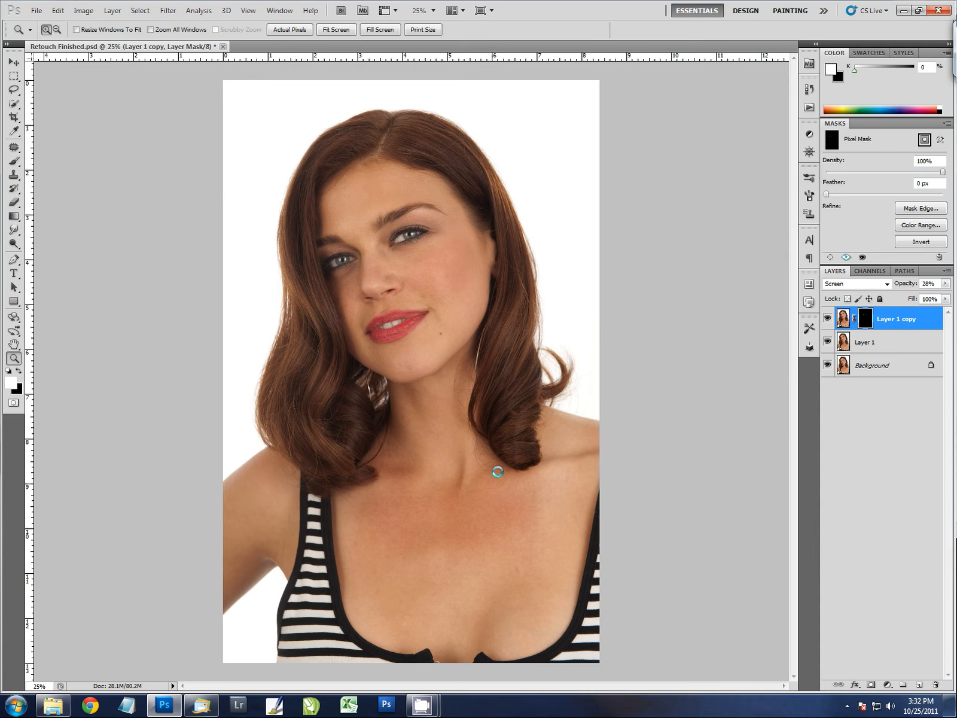
left_click(827, 318)
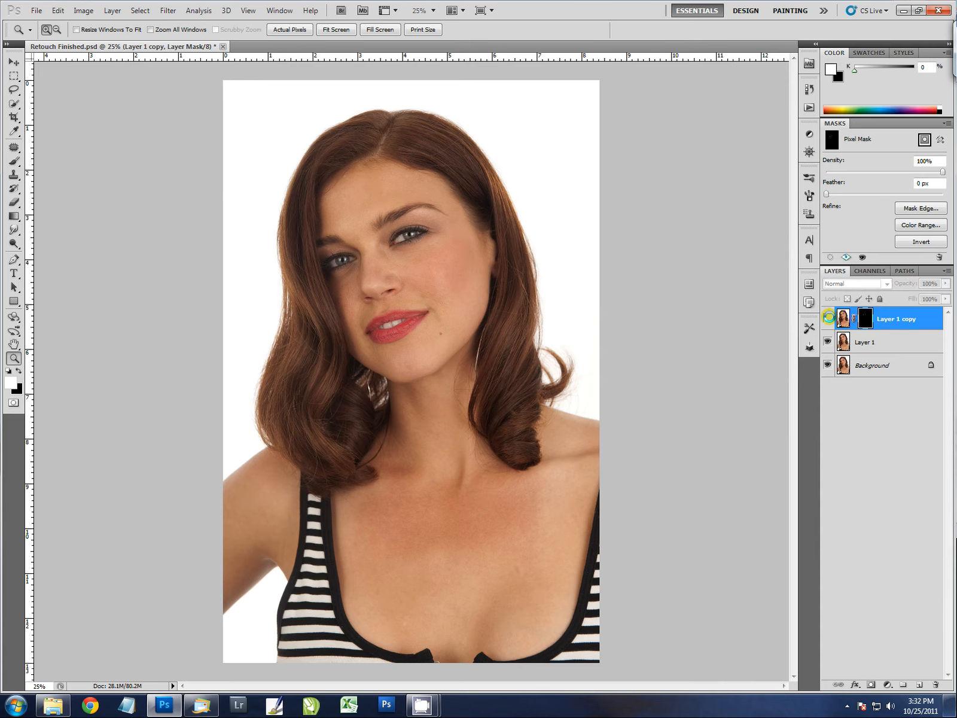
left_click(828, 317)
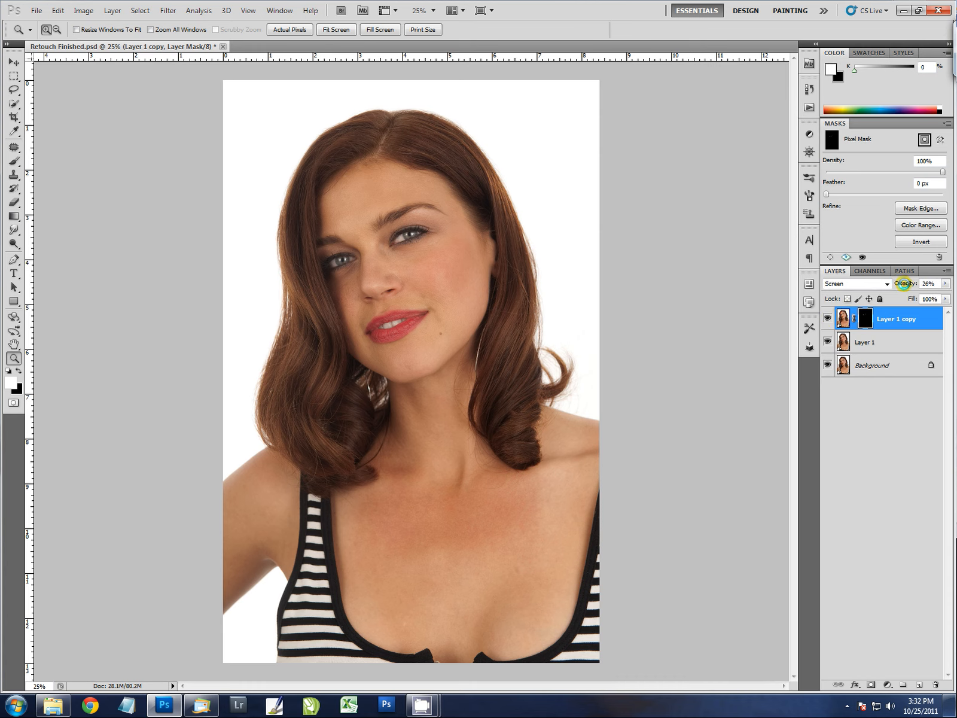
left_click(828, 318)
left_click(827, 318)
- Stamp all visible layers into a new layer above the Layer 1 copy
left_click(392, 252)
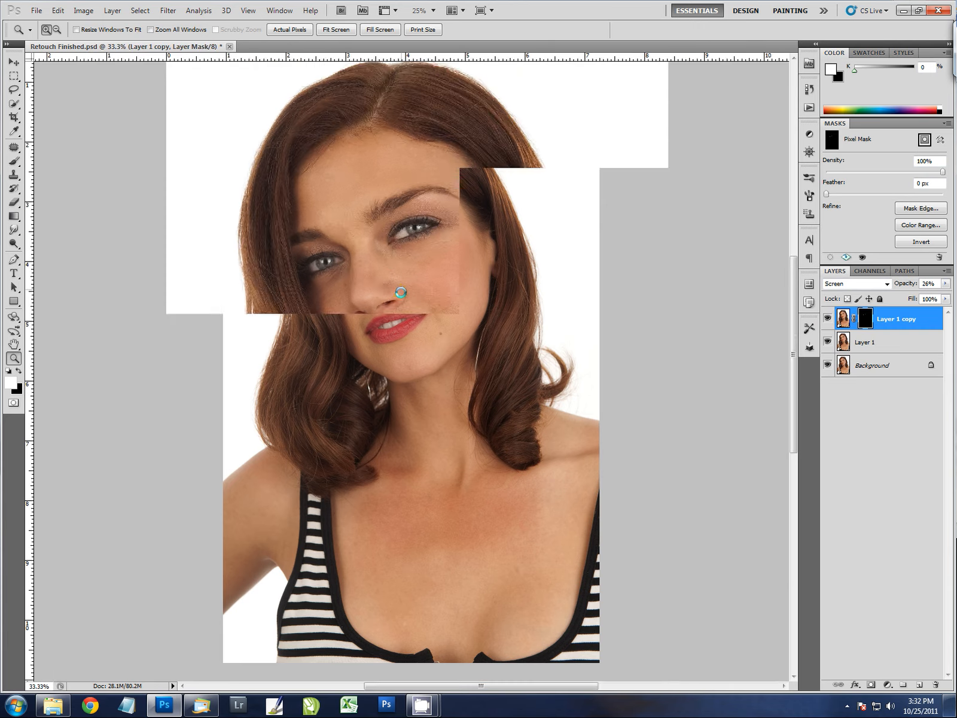
left_click(375, 371)
key("h")
left_click_drag(374, 276, 455, 356)
key("z")
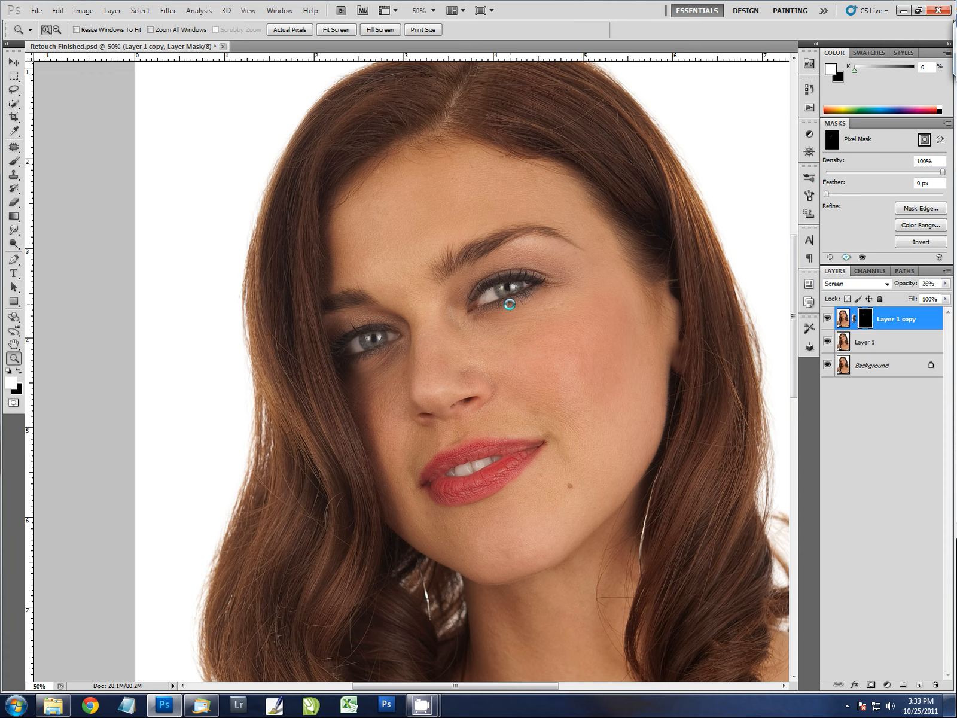
left_click(834, 288)
left_click(888, 319)
key("ctrl+alt+shift+e")
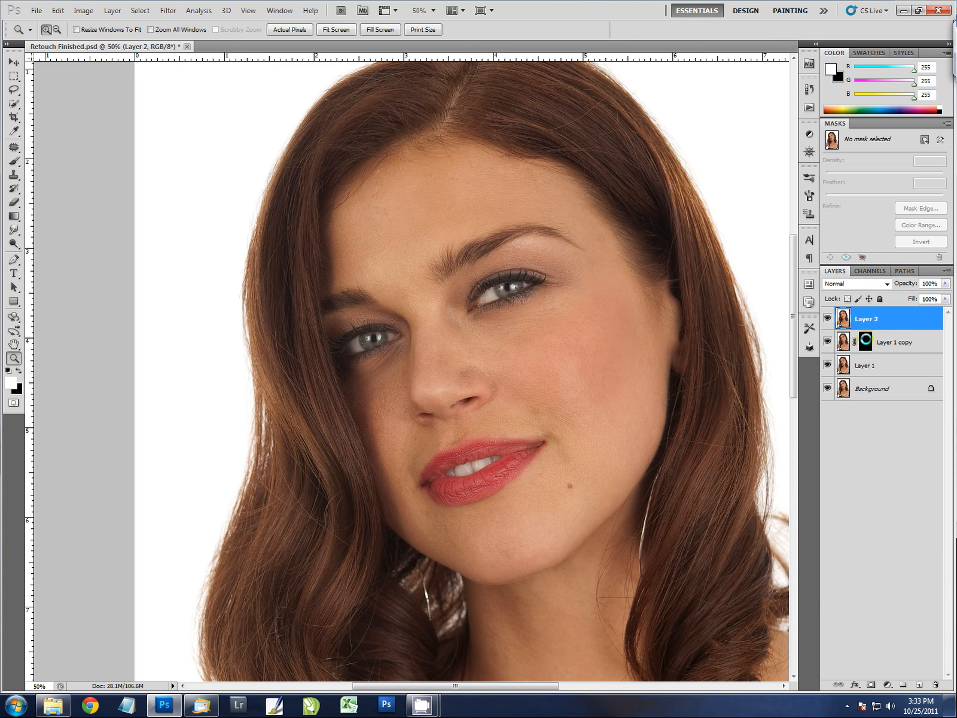
- Select the irises of both eyes in one freehand Lasso selection with 0 px feather
left_click(883, 598)
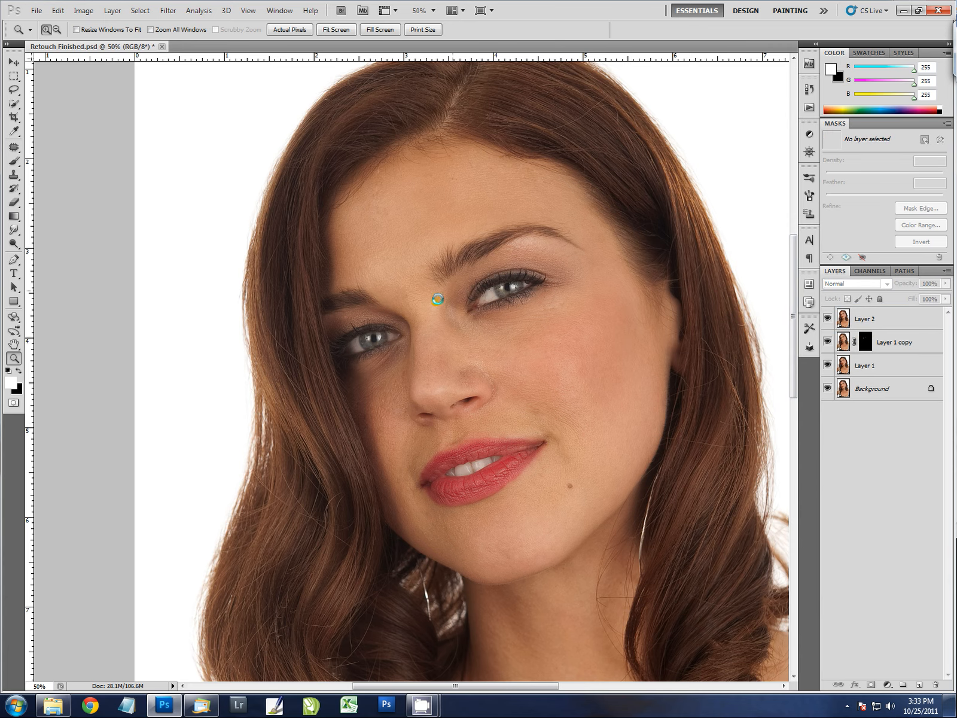
left_click(375, 337)
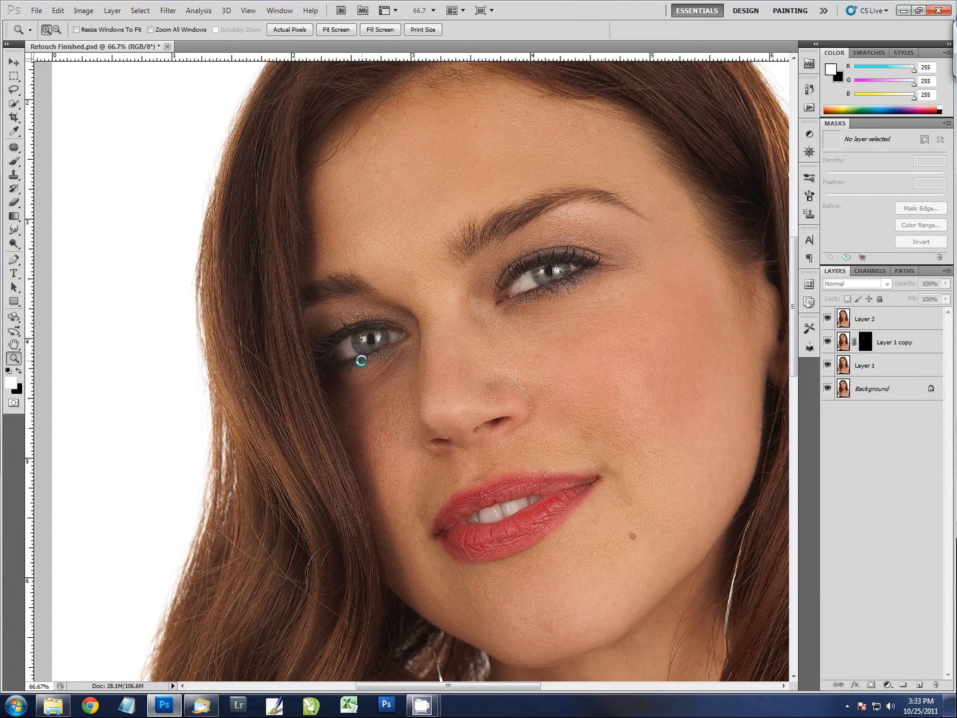
left_click(13, 89)
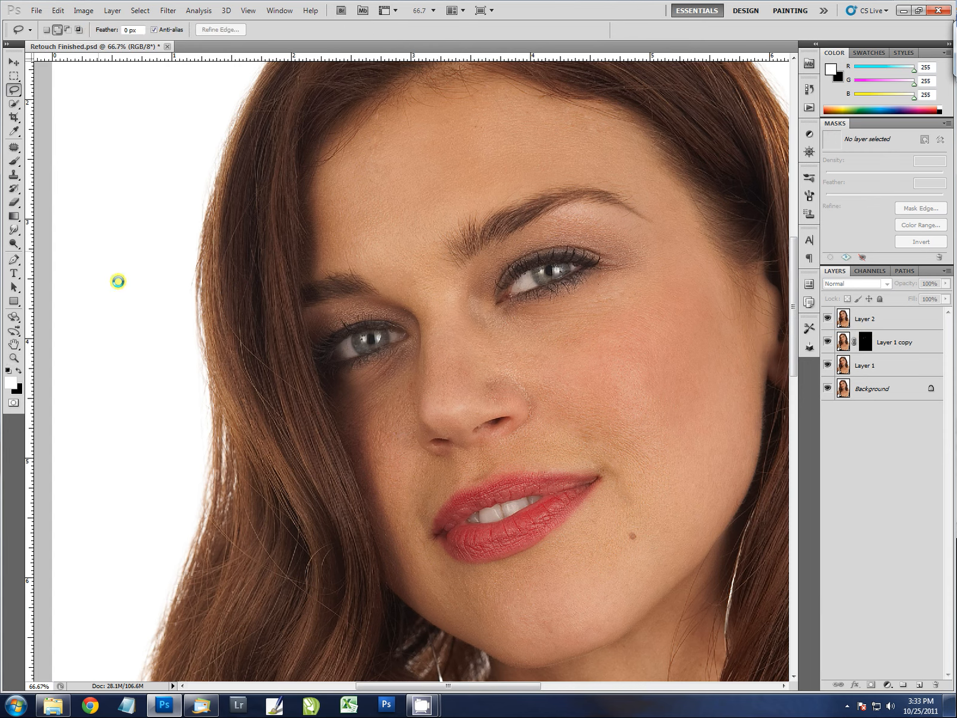
left_click_drag(366, 326, 365, 327)
left_click_drag(550, 259, 549, 259)
- Add a Curves adjustment layer masked to the irises, raising the lighter iris tones and lowering the dark tones from input 72 to output 62
left_click(888, 684)
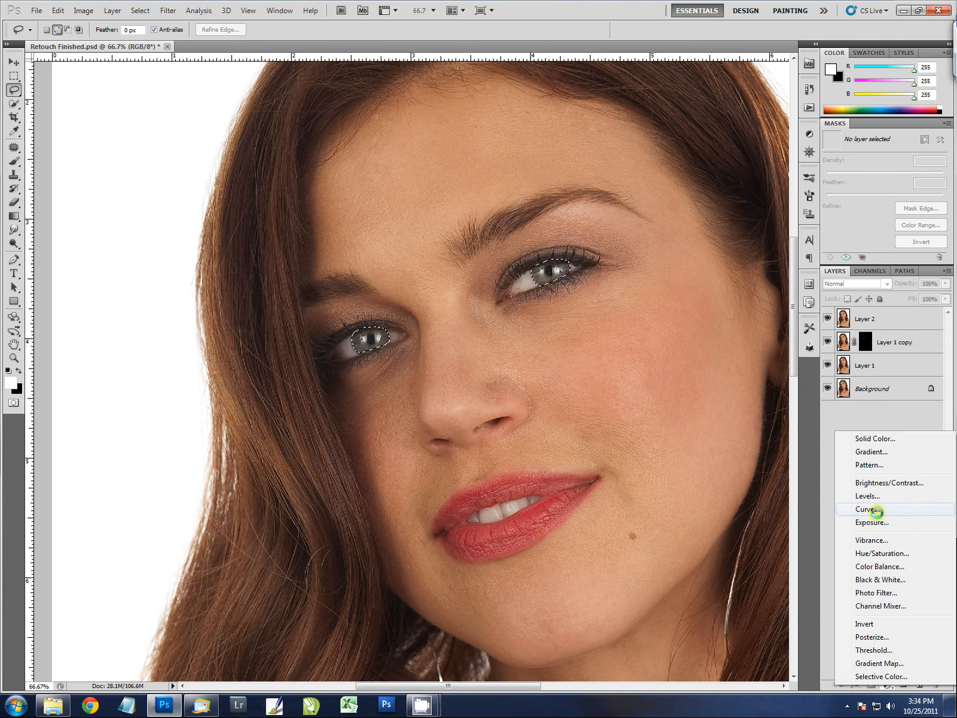
left_click(880, 509)
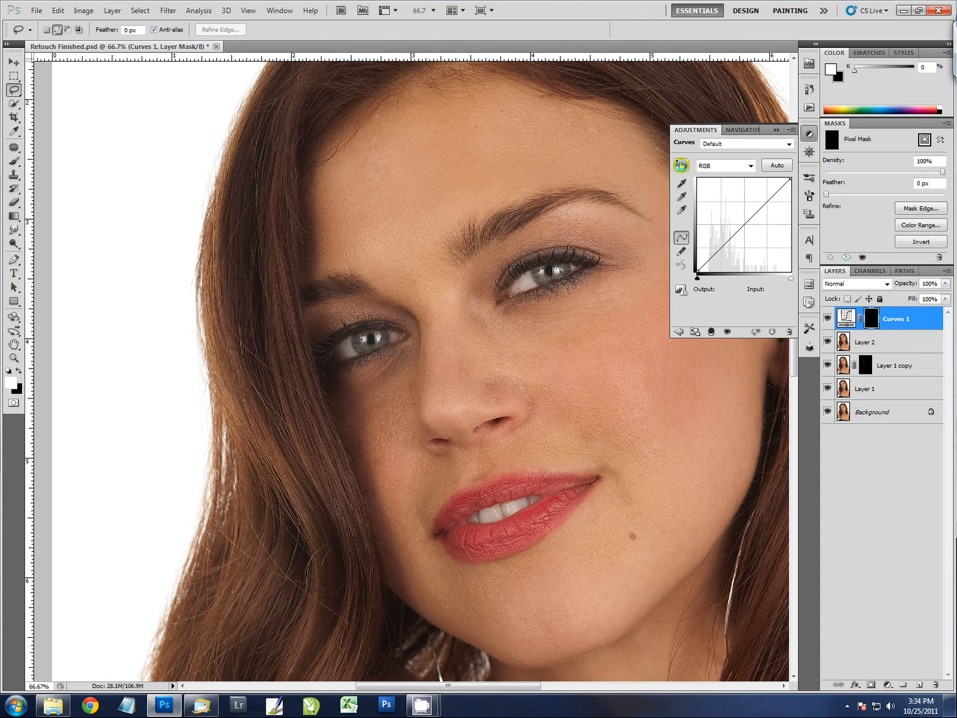
left_click(681, 164)
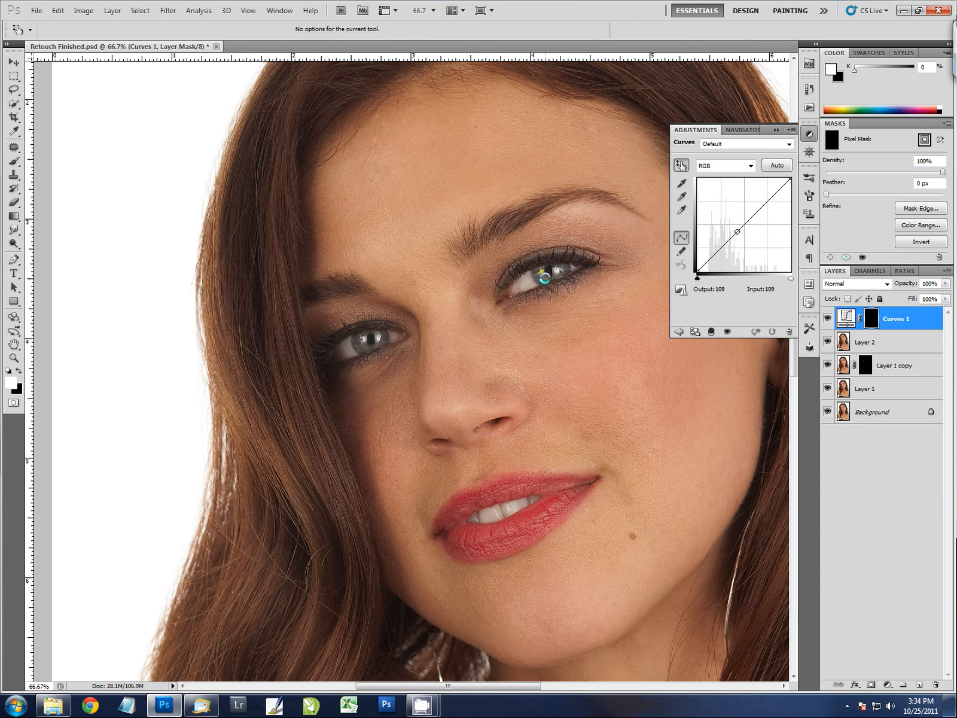
left_click(738, 231)
left_click(541, 277)
left_click_drag(541, 276, 541, 271)
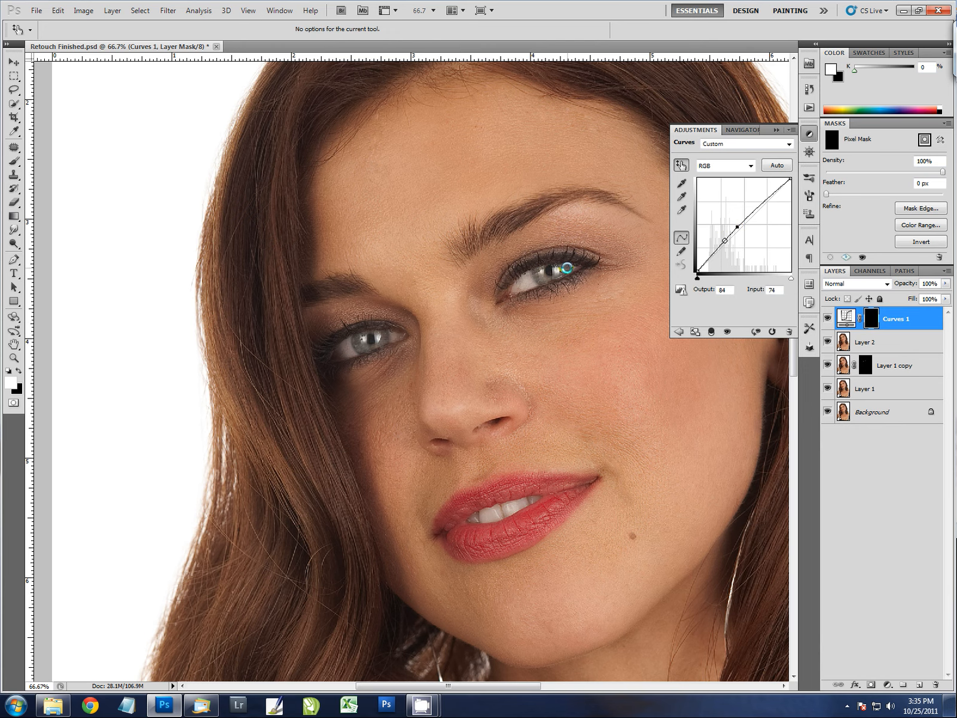
left_click_drag(567, 267, 567, 281)
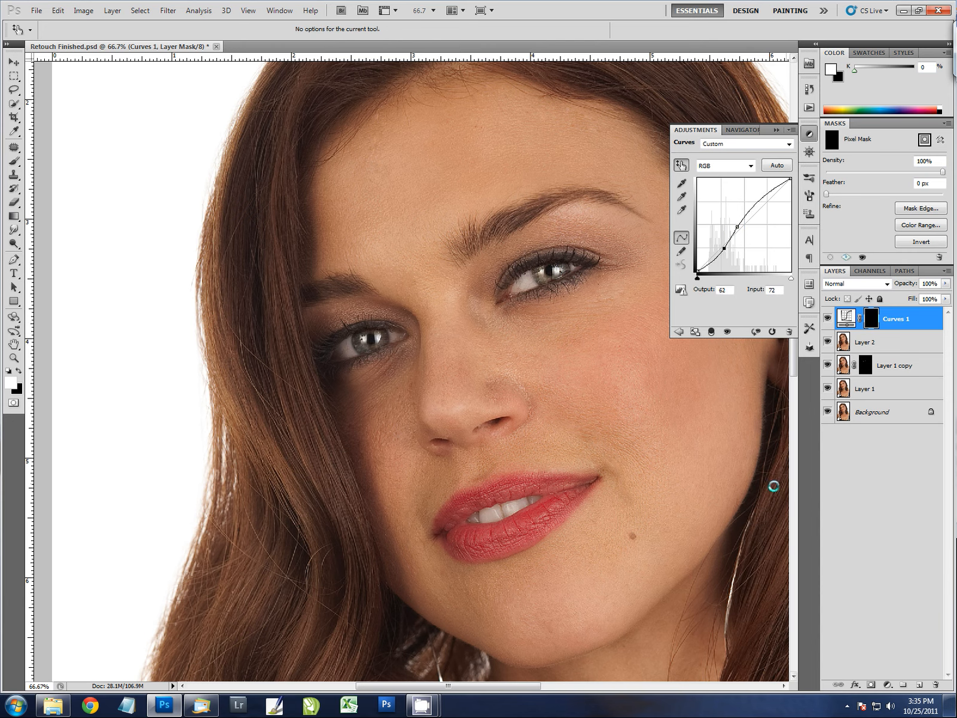
left_click(776, 130)
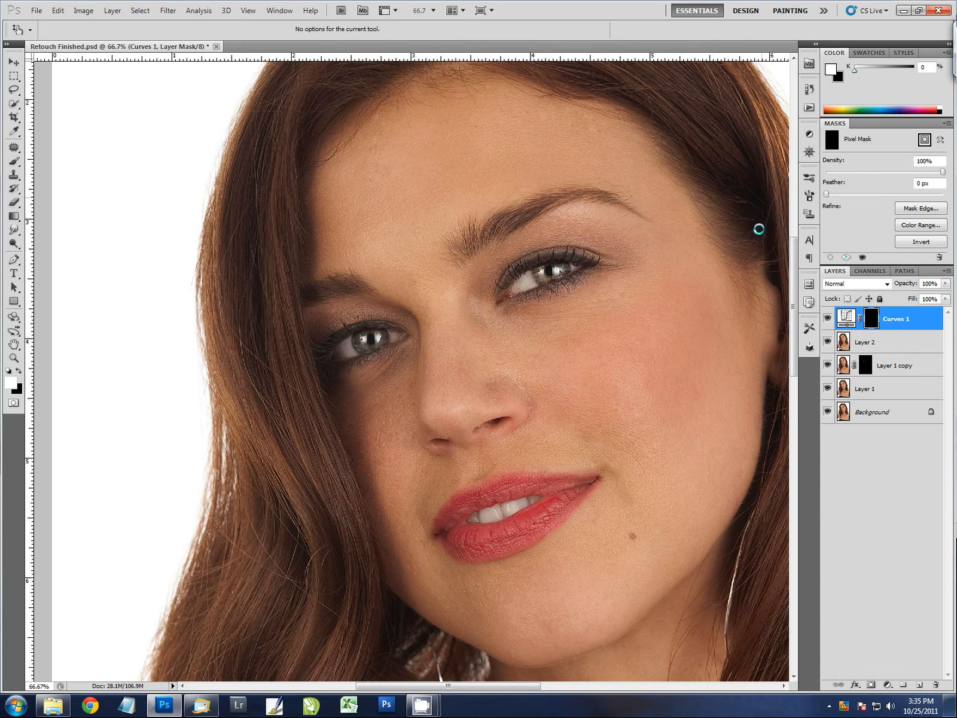
- Compare the irises with and without the Curves adjustment by toggling its layer visibility
left_click(828, 317)
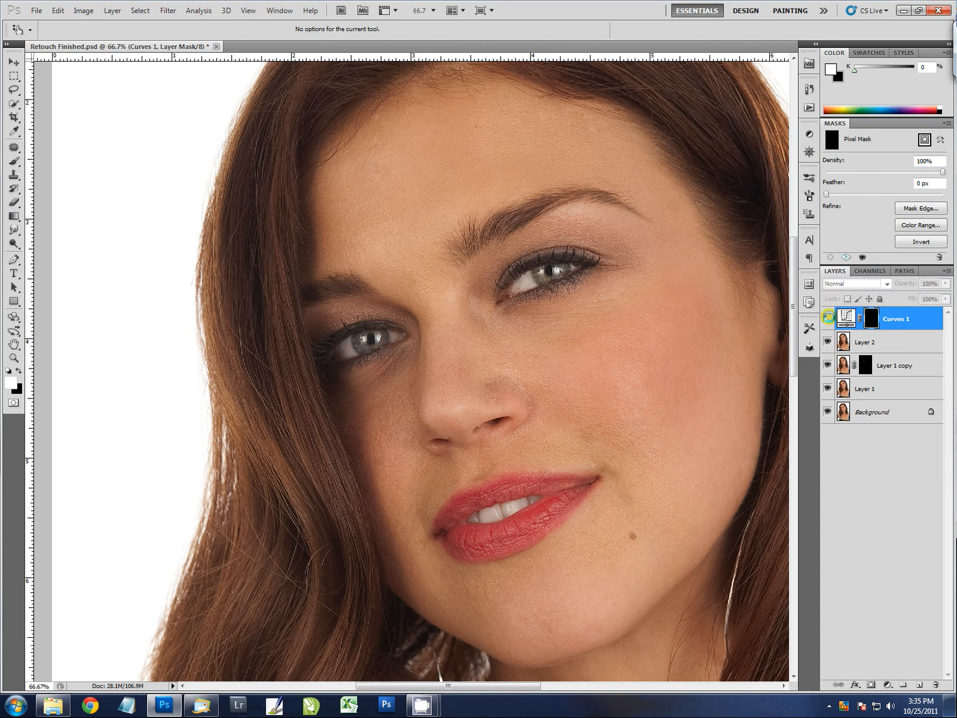
left_click(827, 318)
left_click(828, 317)
left_click(827, 318)
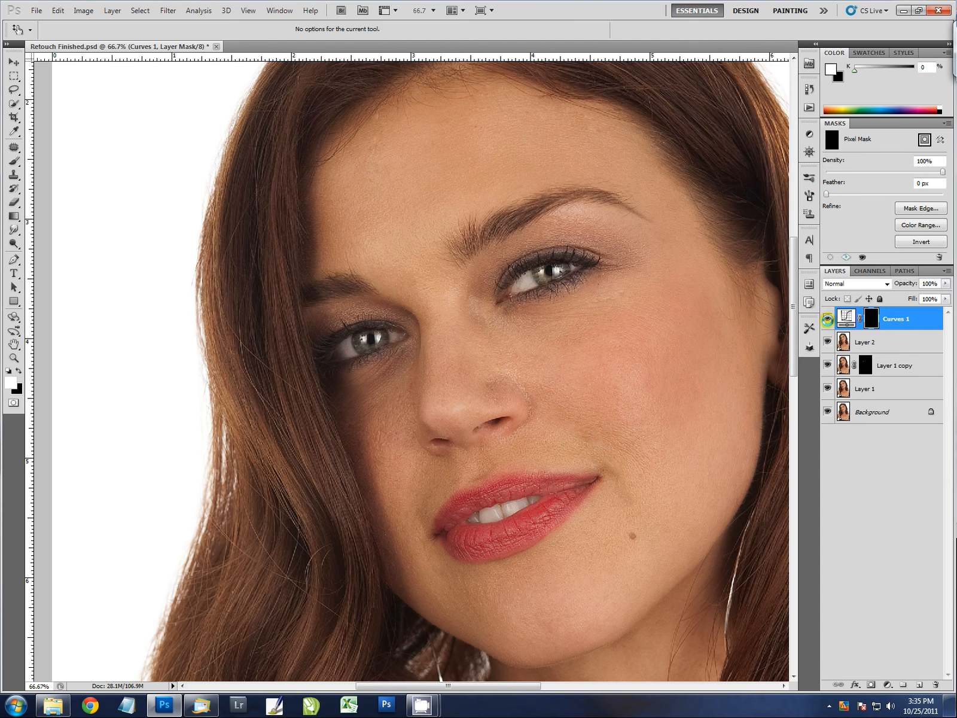
left_click(827, 318)
left_click(828, 318)
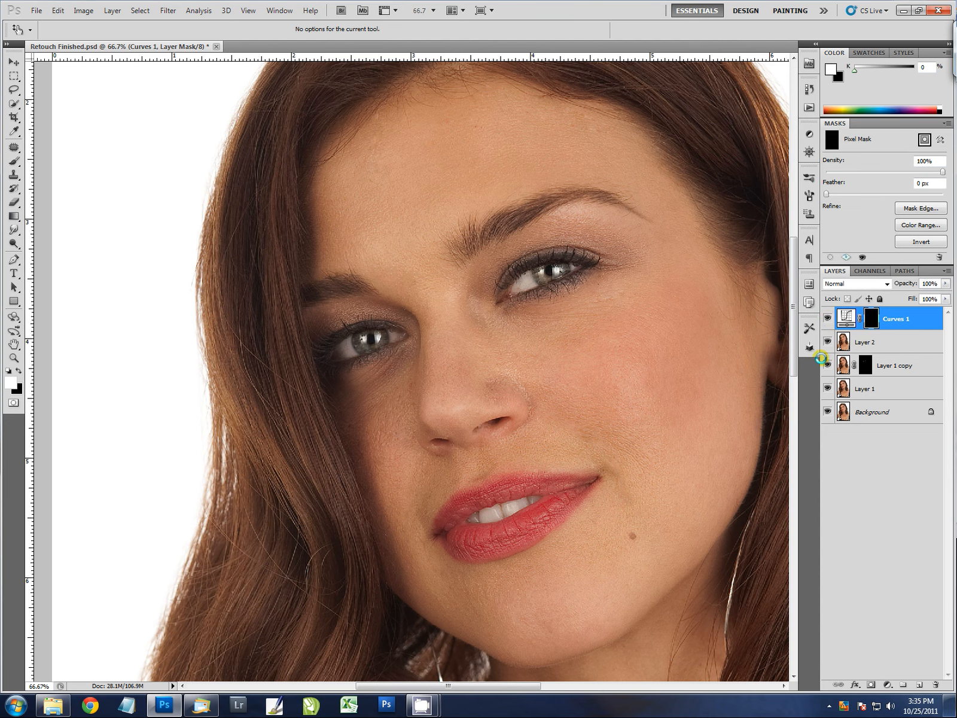